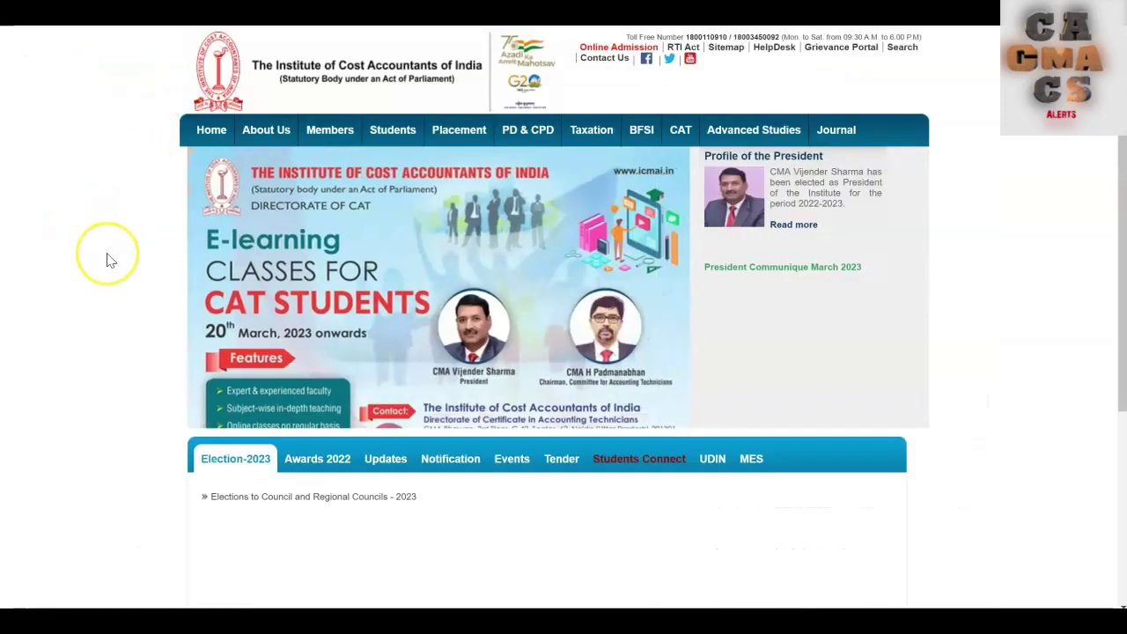
scroll(108, 261, "down", 2)
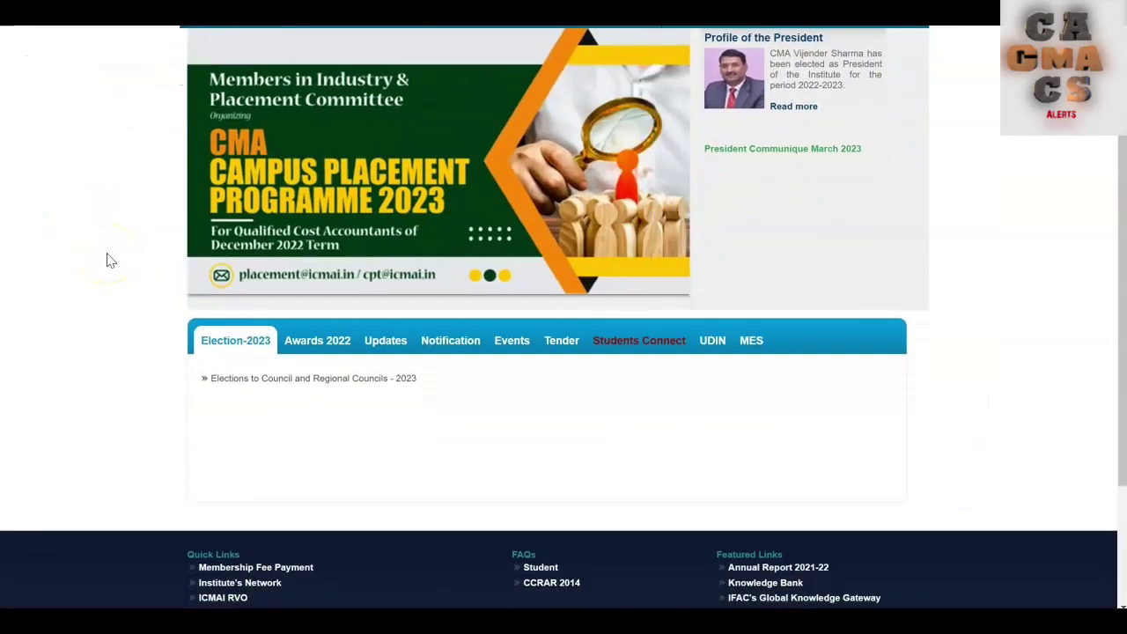
Scroll through the icmai.in home page before heading to the RTI Online portal.
scroll(108, 261, "up", 1)
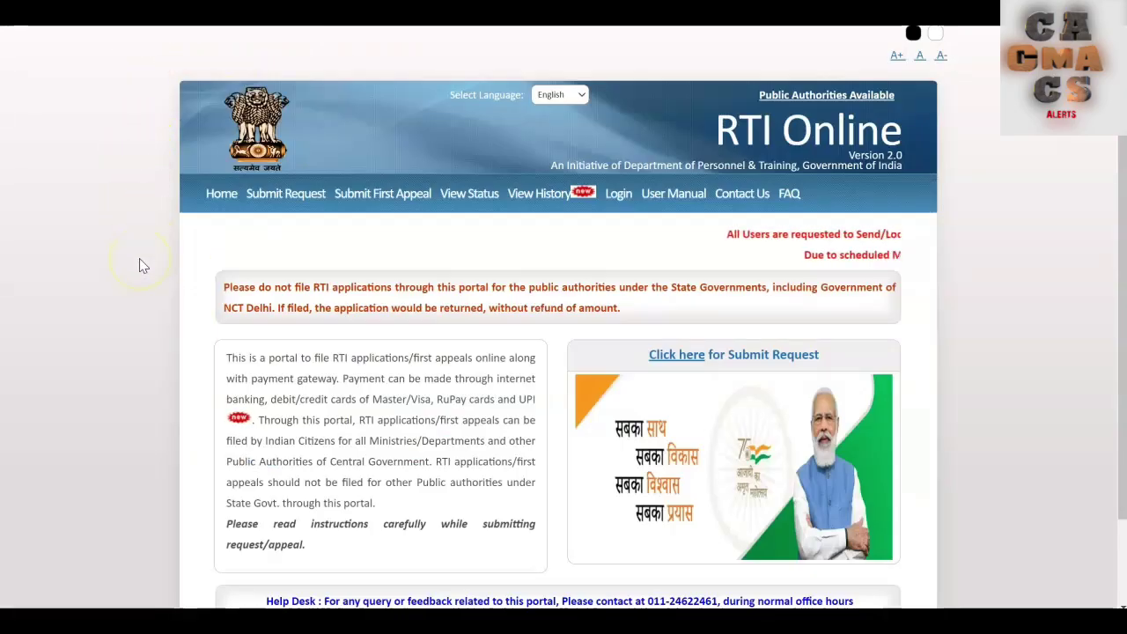
Open 'RTI Online :: Home' (rtionline.gov.in) from the Google results for 'rti'.
scroll(139, 258, "down", 1)
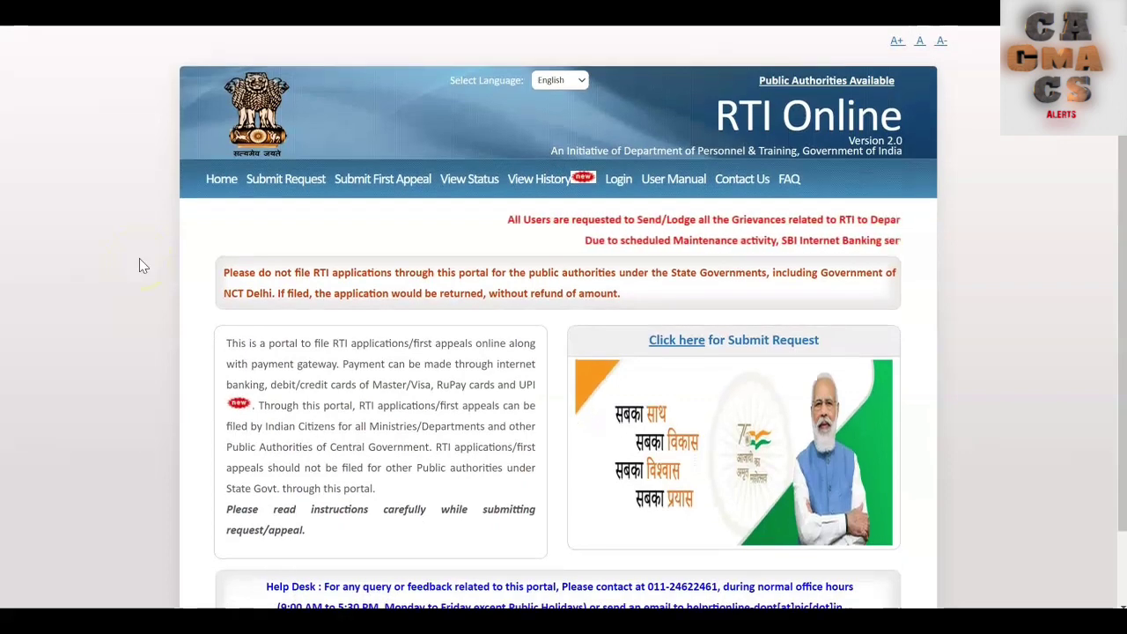
scroll(139, 265, "down", 1)
scroll(139, 260, "down", 1)
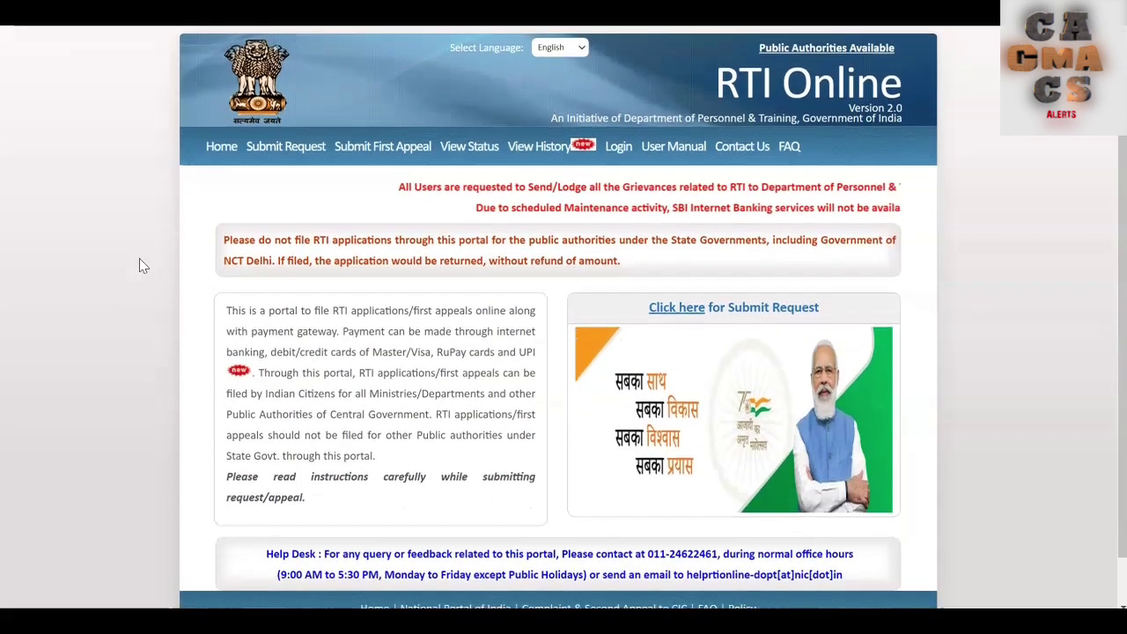
scroll(139, 265, "up", 2)
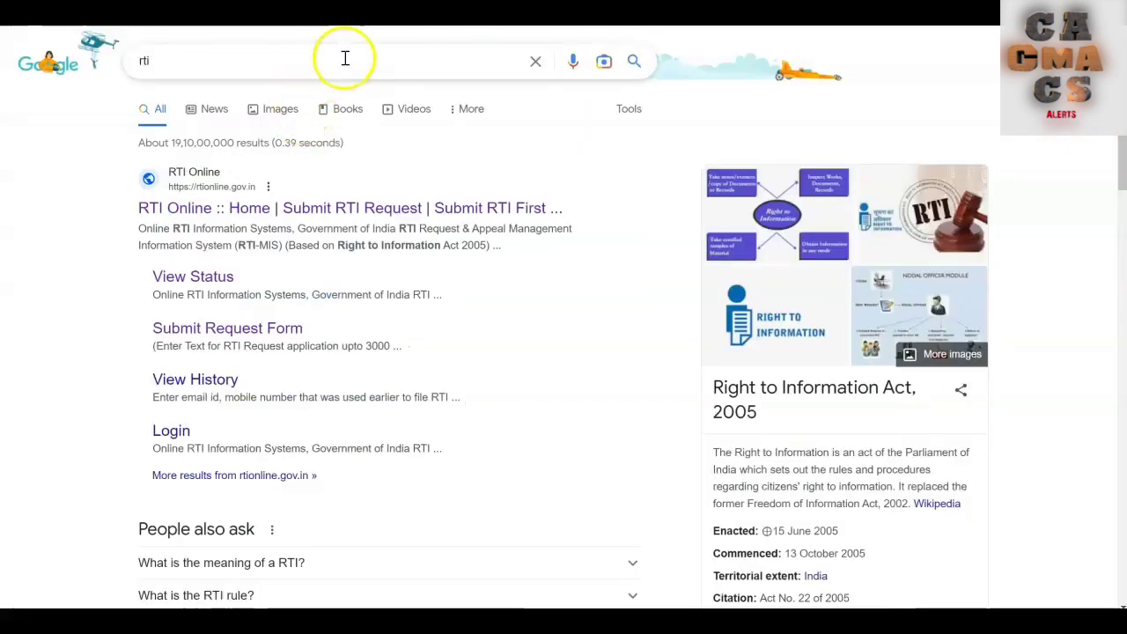
left_click(327, 207)
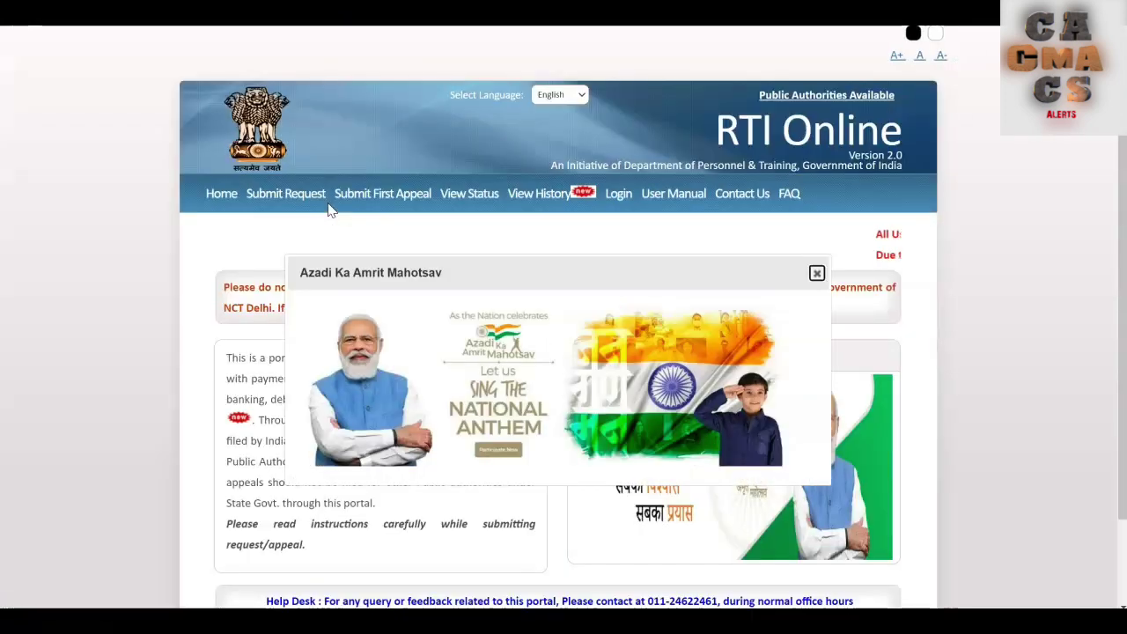
Close the Azadi Ka Amrit Mahotsav popup, then accept and submit the RTI request guidelines.
left_click(816, 273)
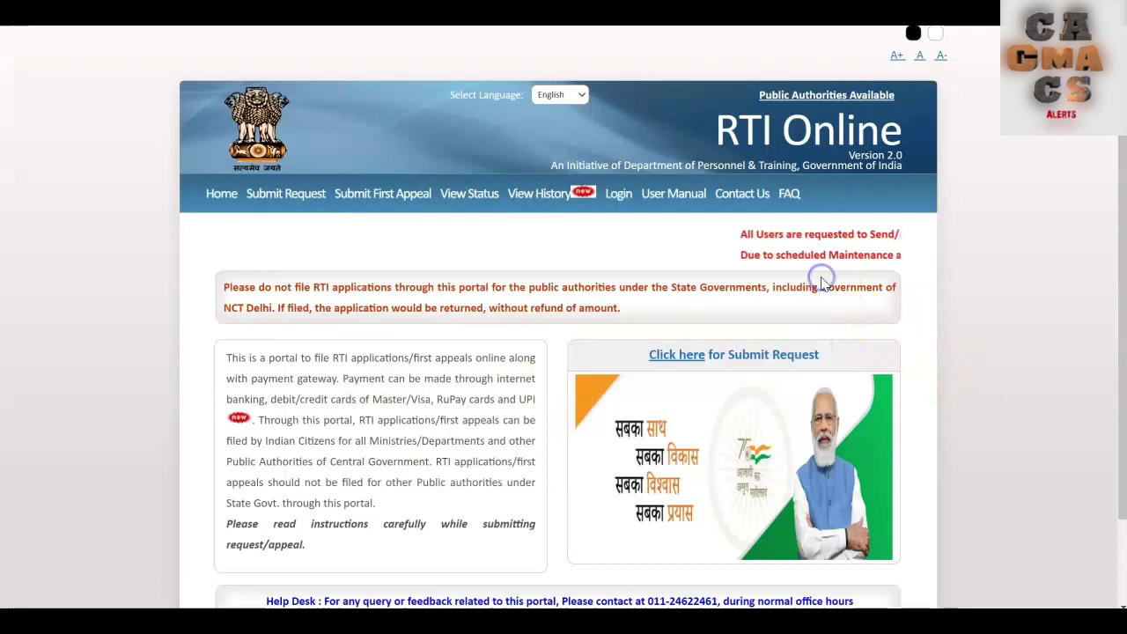
left_click(694, 358)
scroll(497, 298, "down", 5)
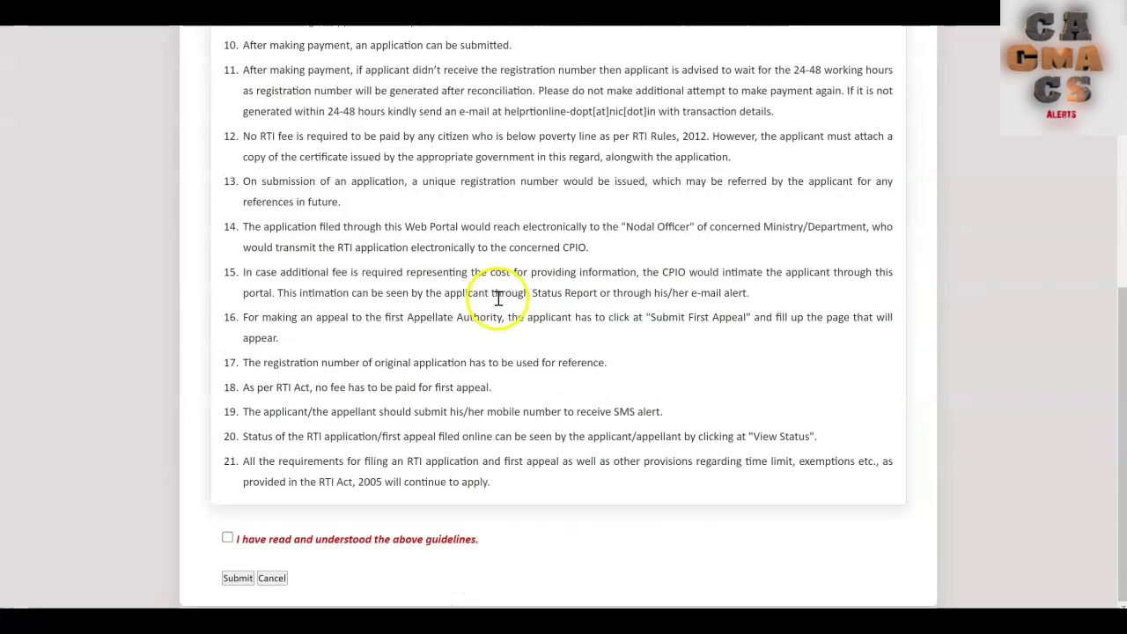
left_click(227, 538)
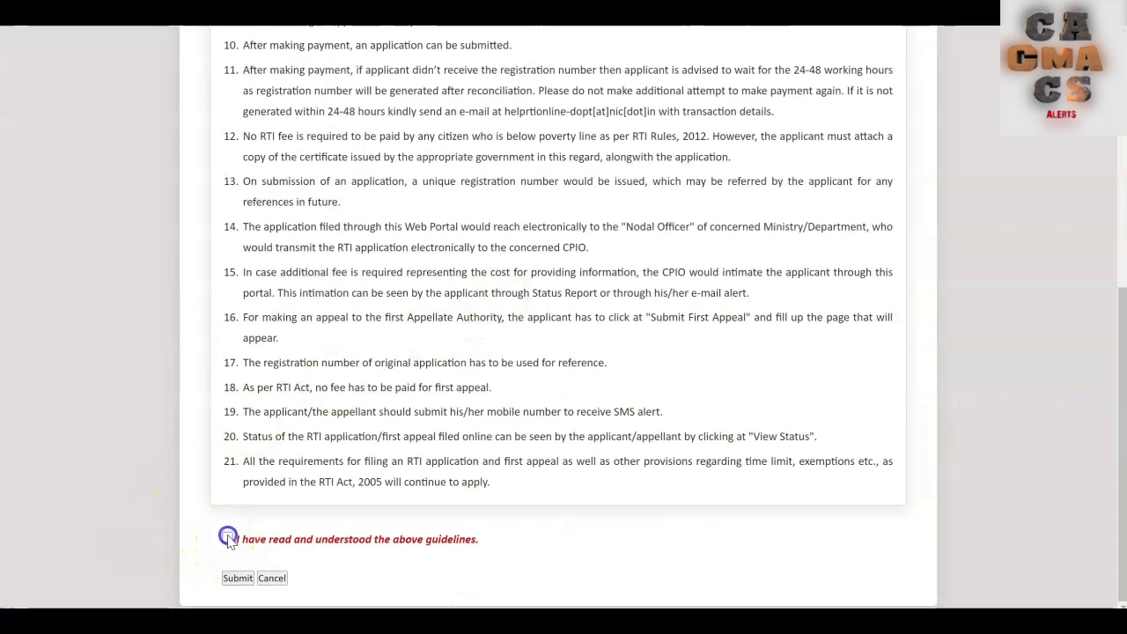
left_click(236, 579)
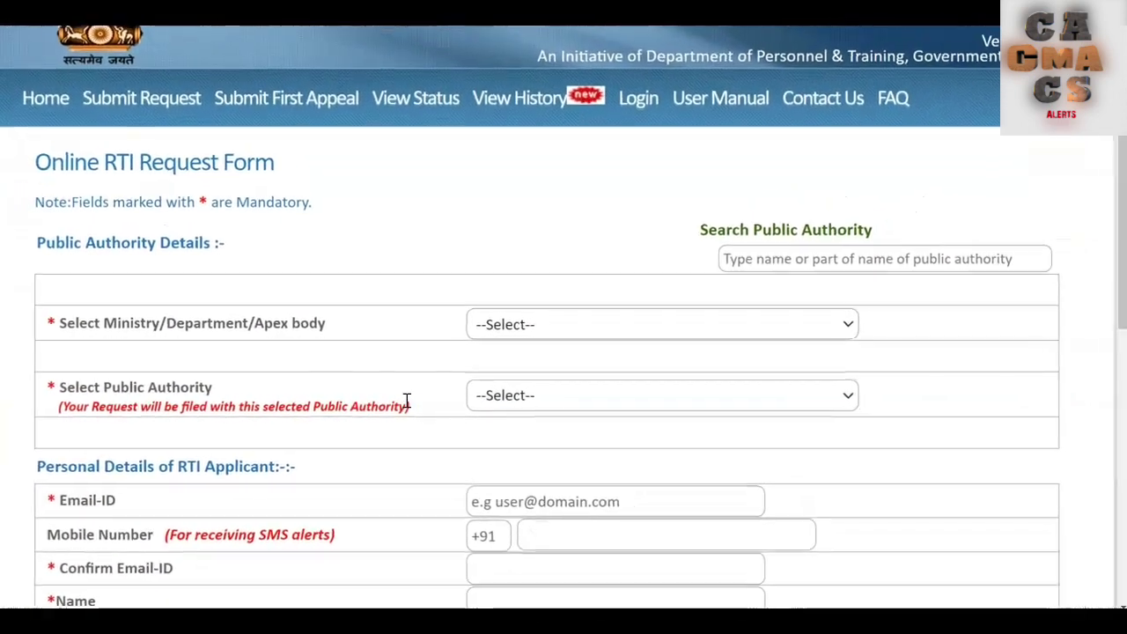
Select The Institute of Cost Accountants of India (Ministry of Corporate Affairs) as the public authority.
left_click(782, 255)
type("institute of cos")
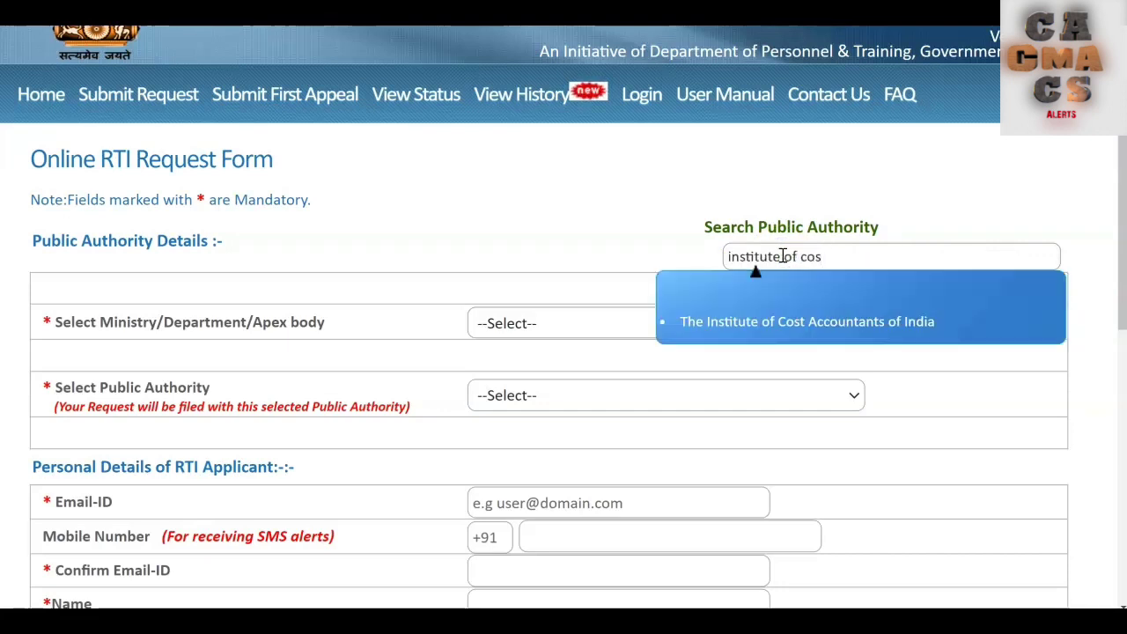
left_click(816, 327)
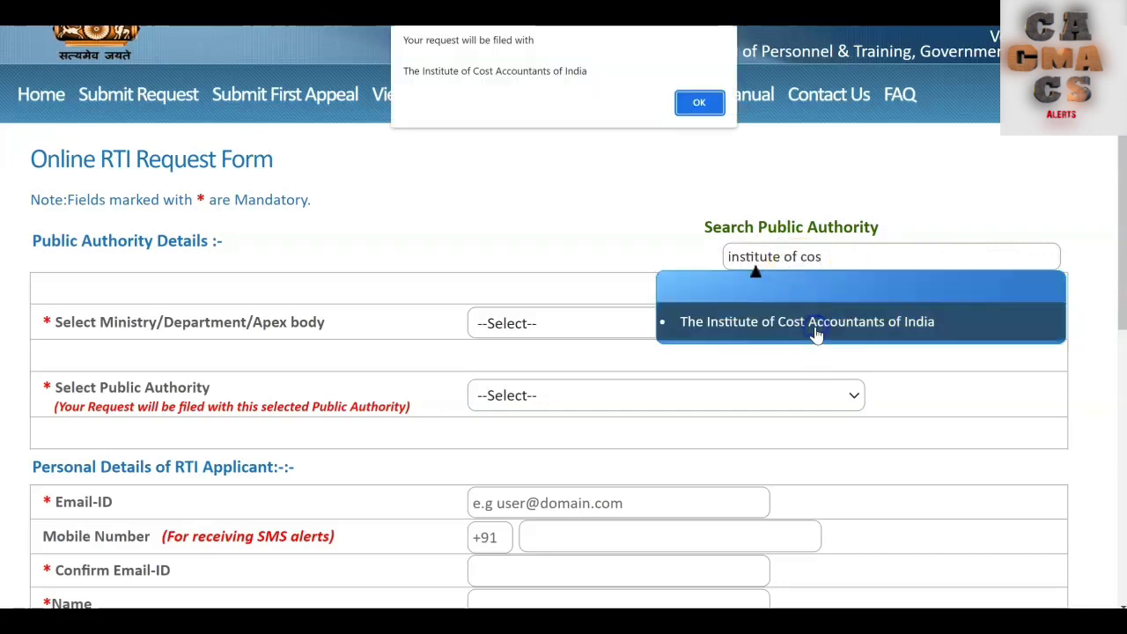
left_click(700, 103)
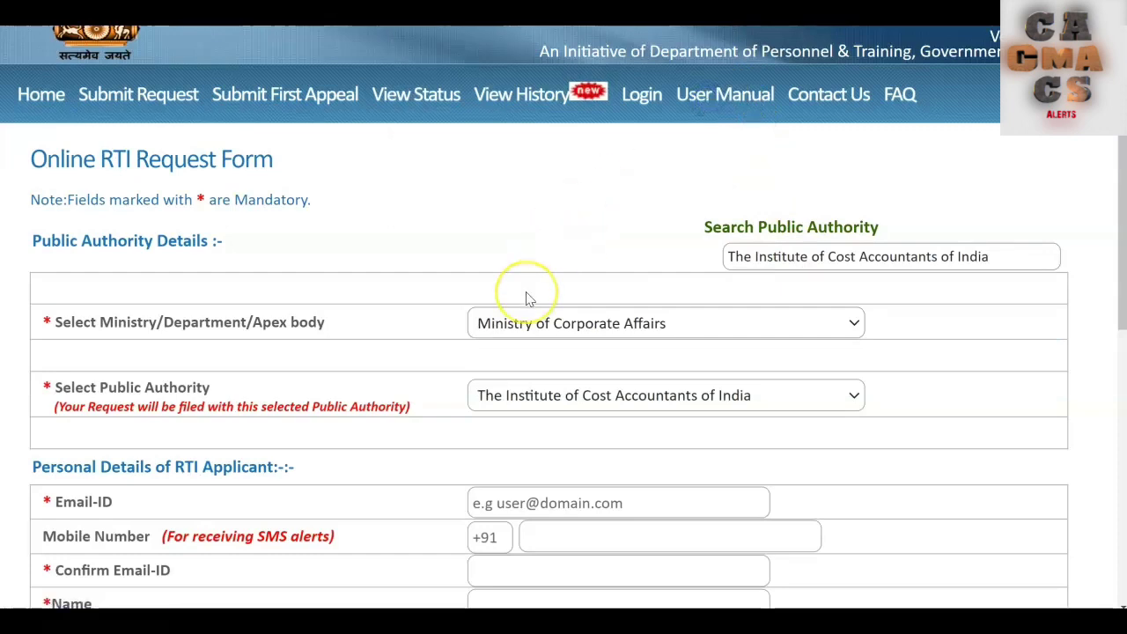
scroll(526, 299, "down", 1)
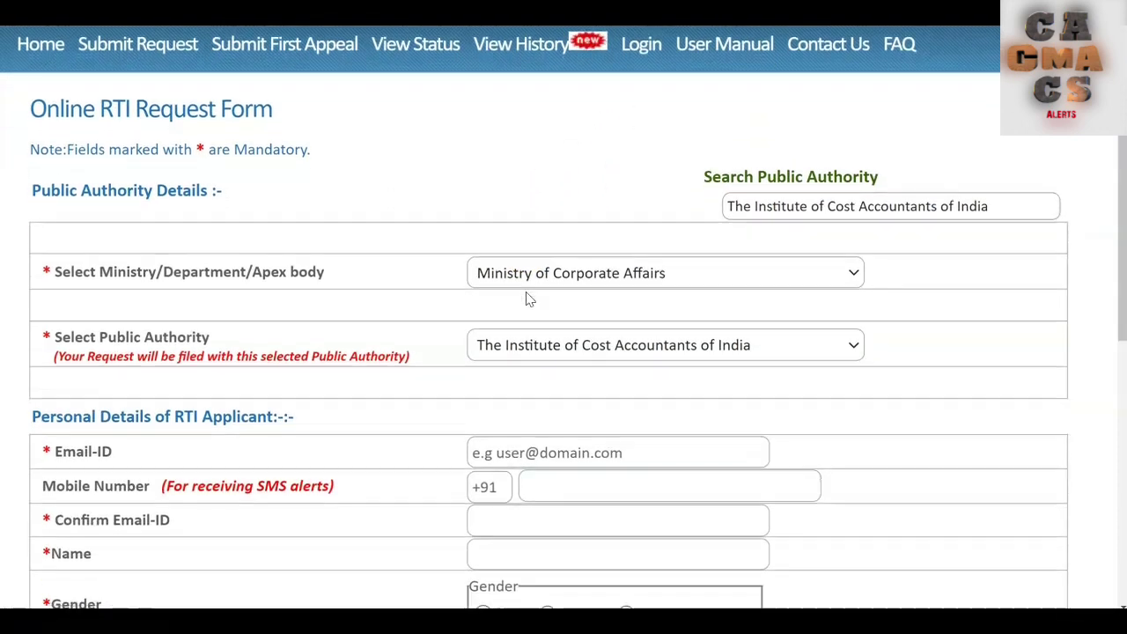
scroll(527, 299, "down", 1)
scroll(526, 299, "down", 3)
scroll(526, 293, "down", 1)
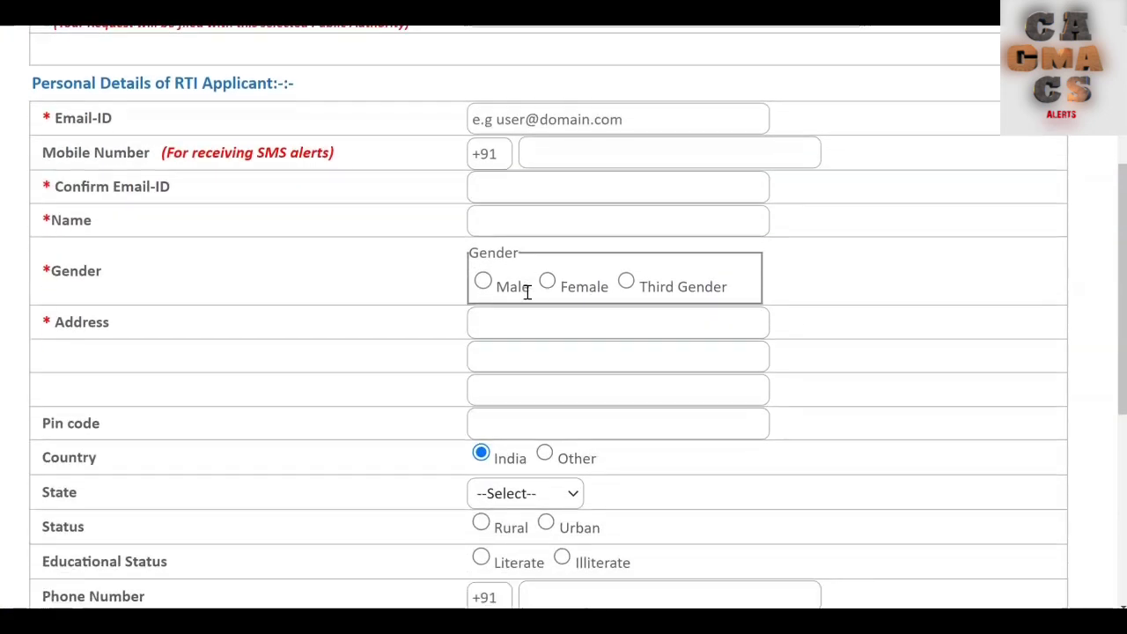
scroll(526, 292, "down", 1)
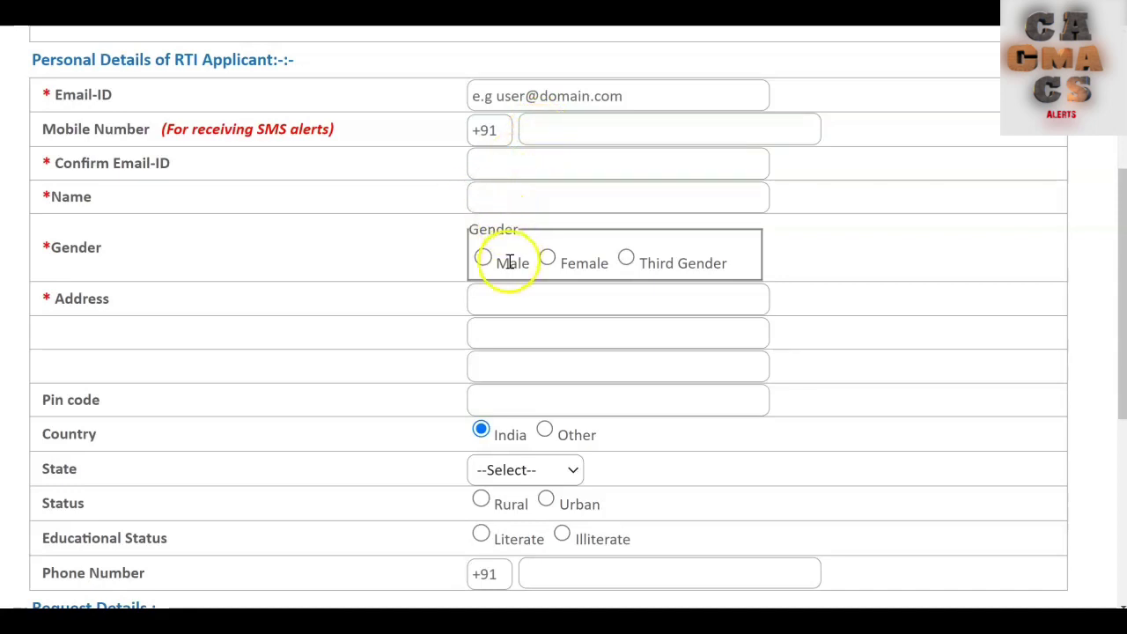
scroll(510, 261, "down", 2)
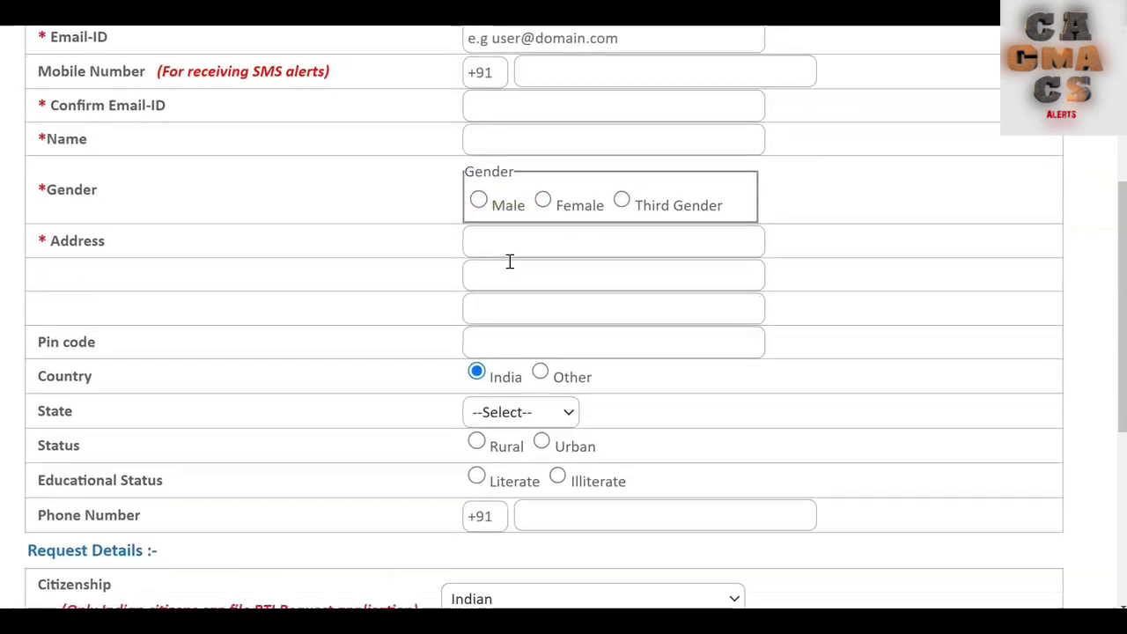
scroll(510, 260, "down", 2)
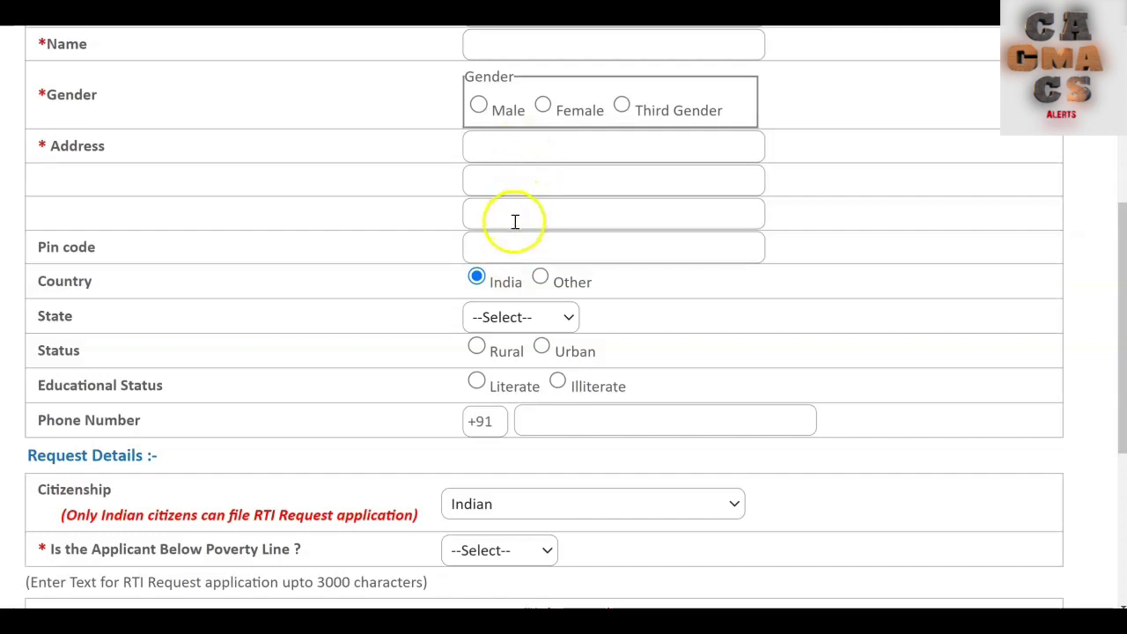
scroll(434, 253, "down", 1)
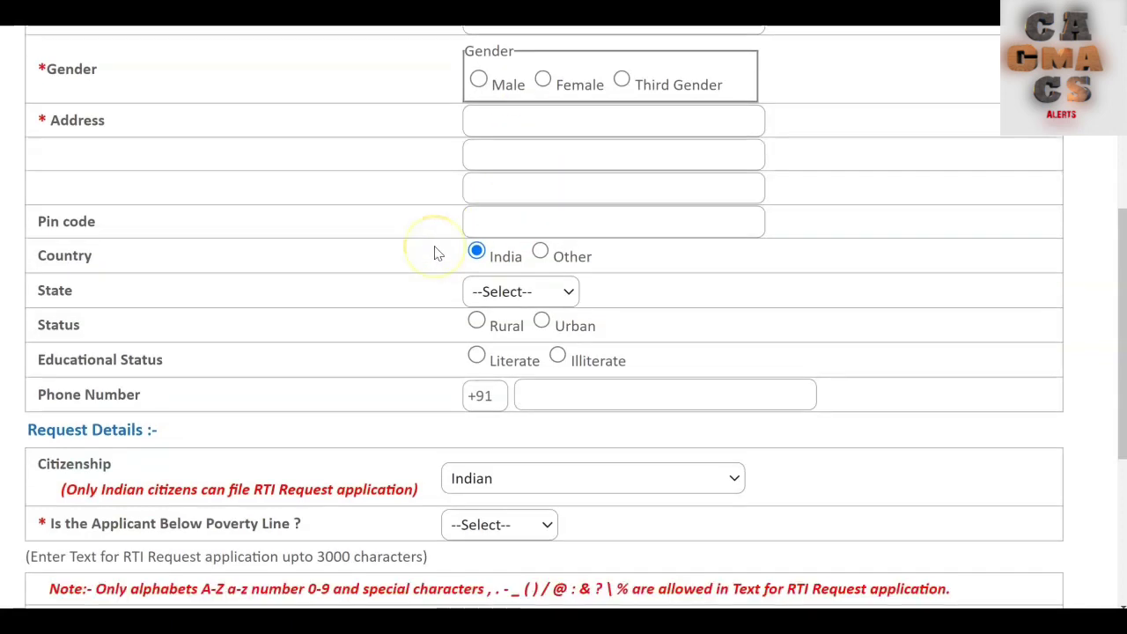
left_click(515, 273)
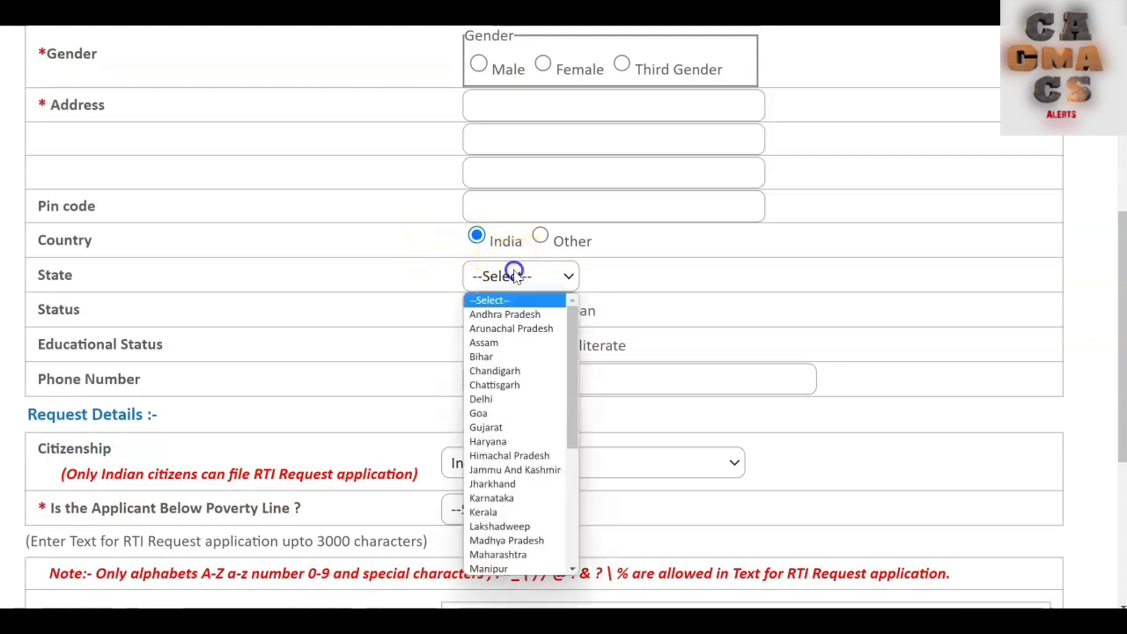
left_click(516, 275)
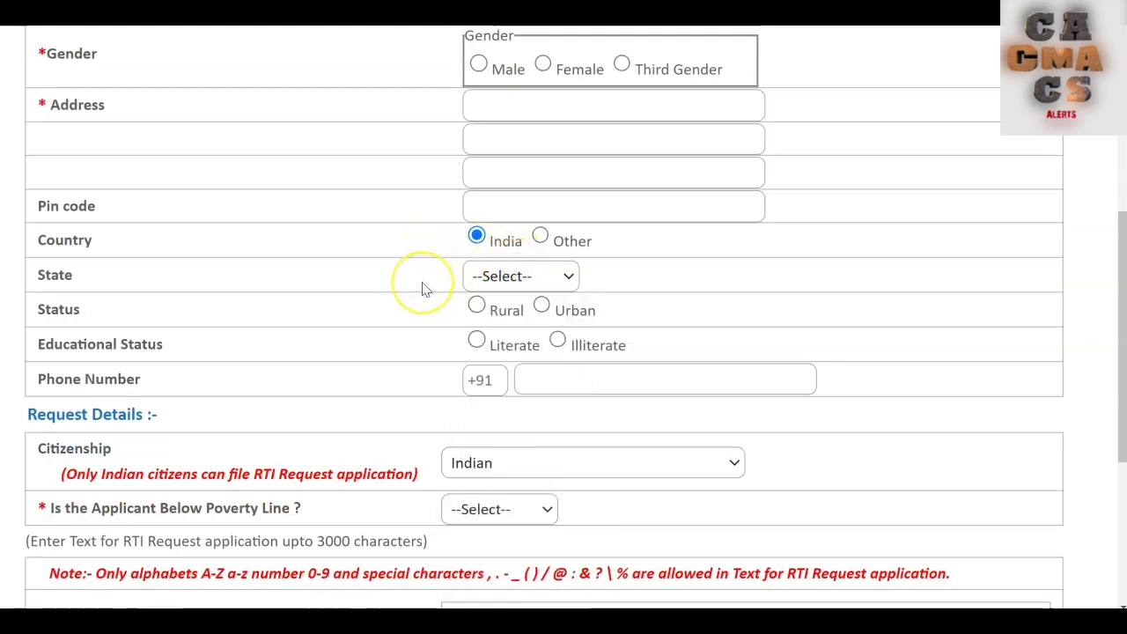
scroll(422, 289, "down", 2)
scroll(423, 289, "down", 1)
scroll(423, 288, "down", 1)
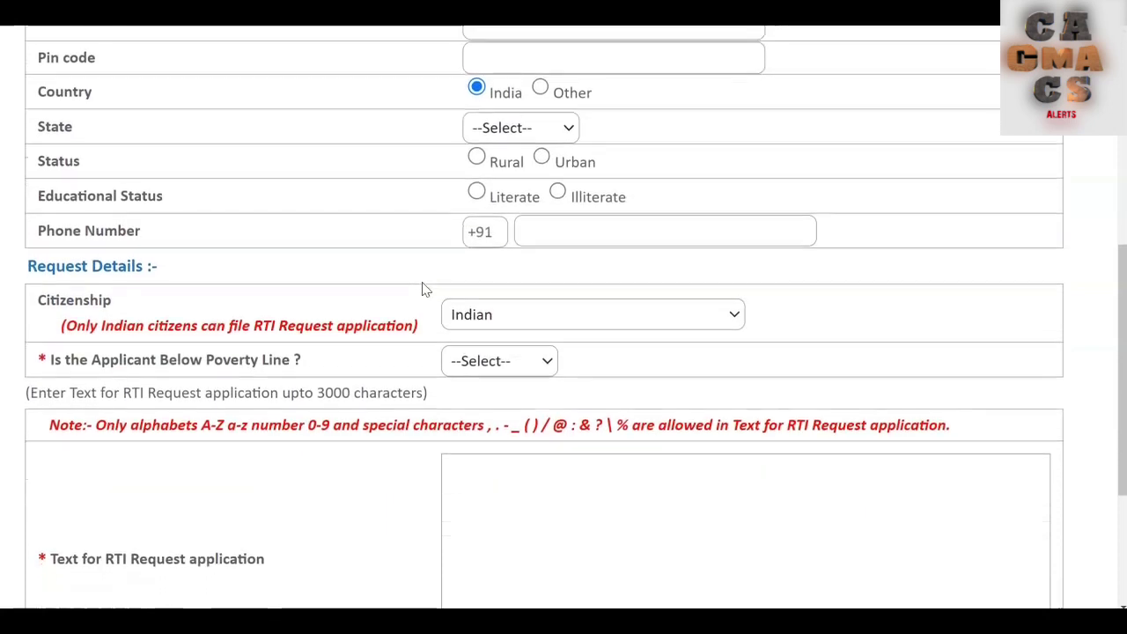
Mark the applicant as Urban and Literate with 12th Standard Pass education.
left_click(542, 145)
left_click(476, 176)
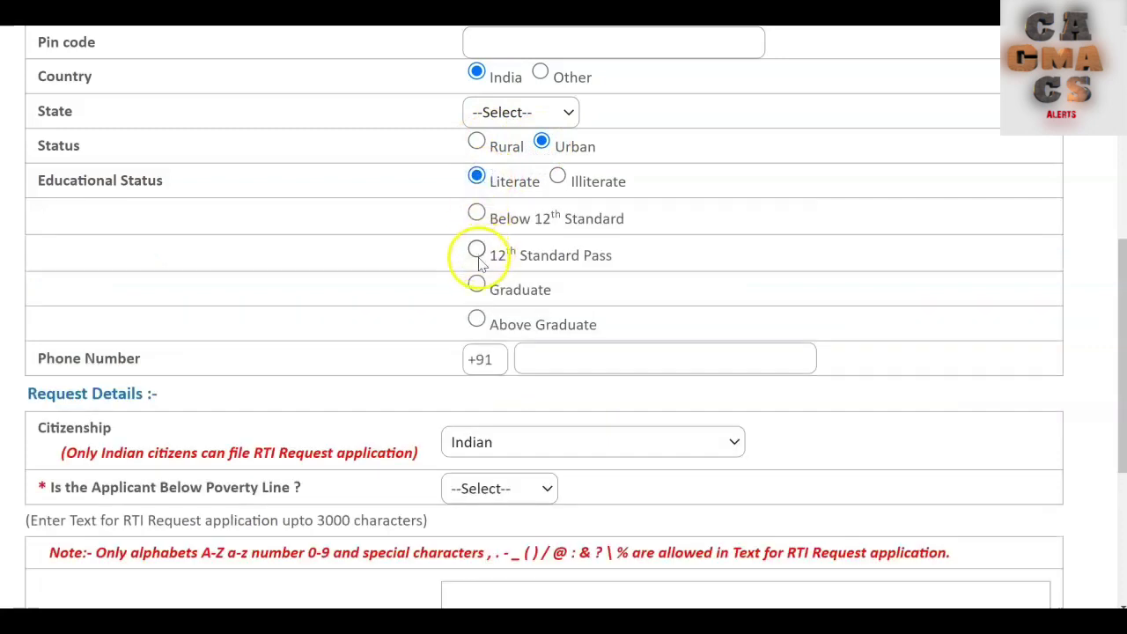
left_click(476, 252)
scroll(478, 255, "down", 2)
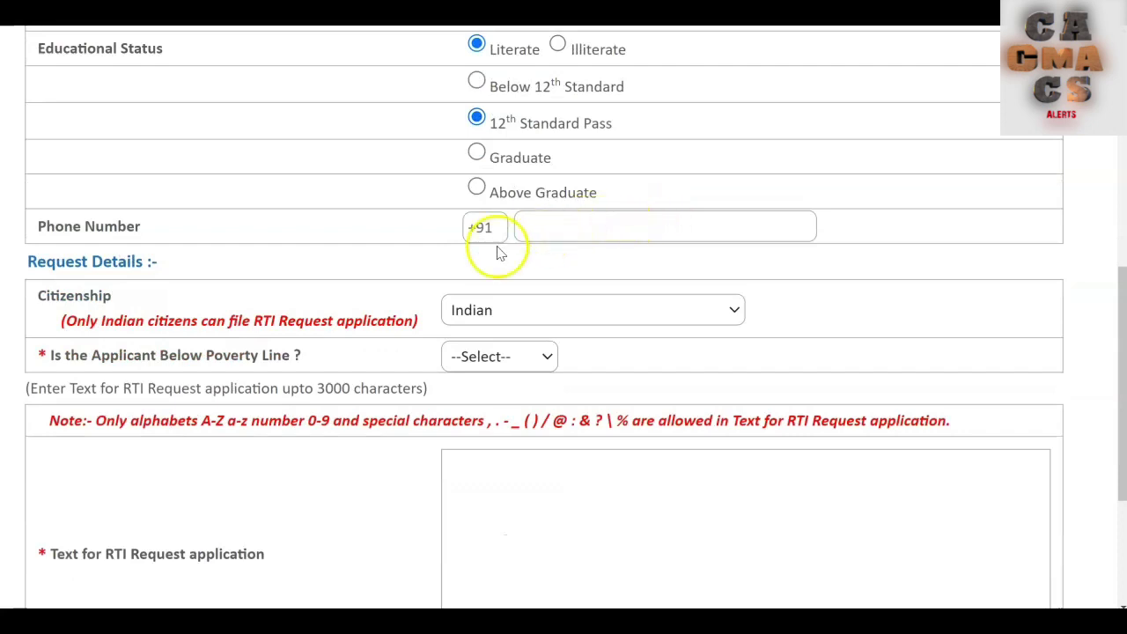
scroll(469, 252, "down", 1)
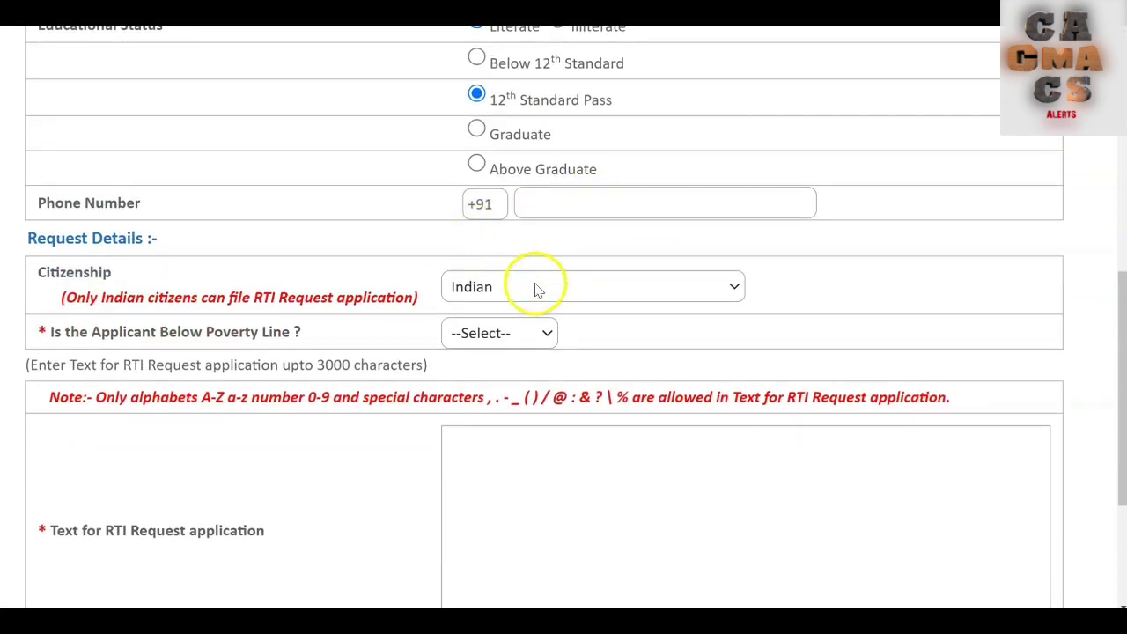
scroll(480, 340, "down", 1)
scroll(480, 340, "down", 1)
Set Below Poverty Line to Yes, then change the answer to No.
left_click(487, 320)
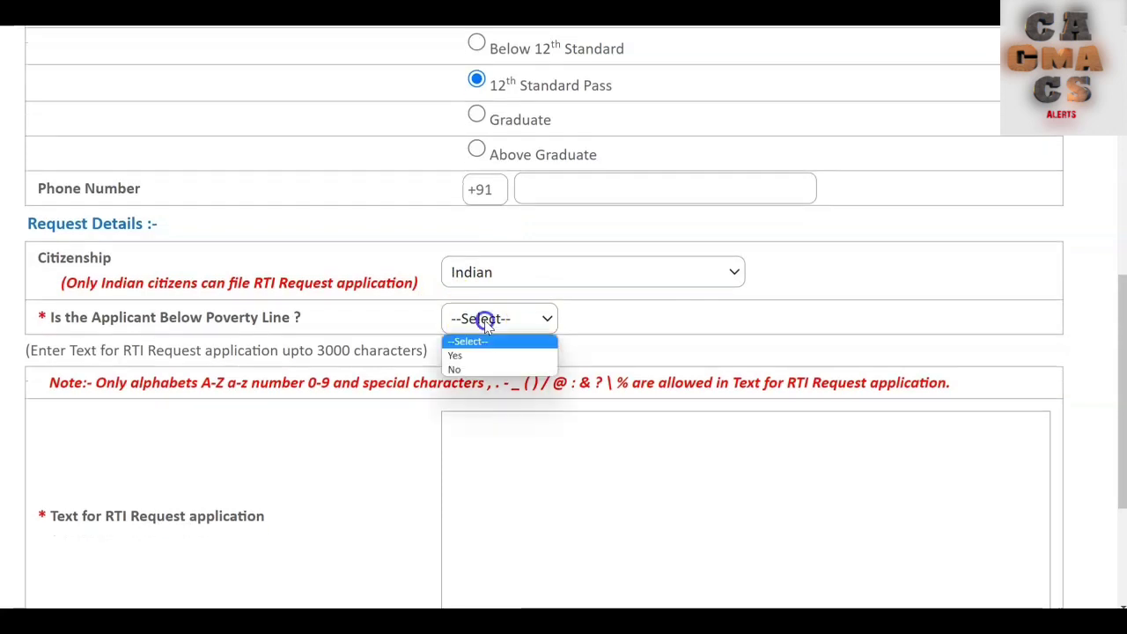
left_click(471, 355)
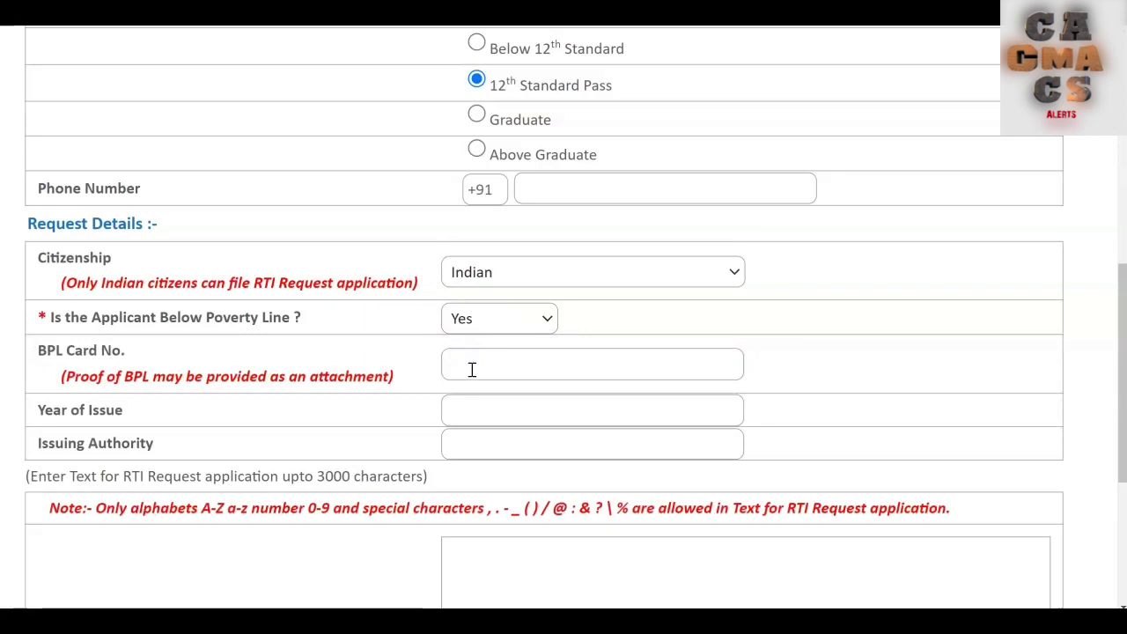
scroll(472, 370, "down", 1)
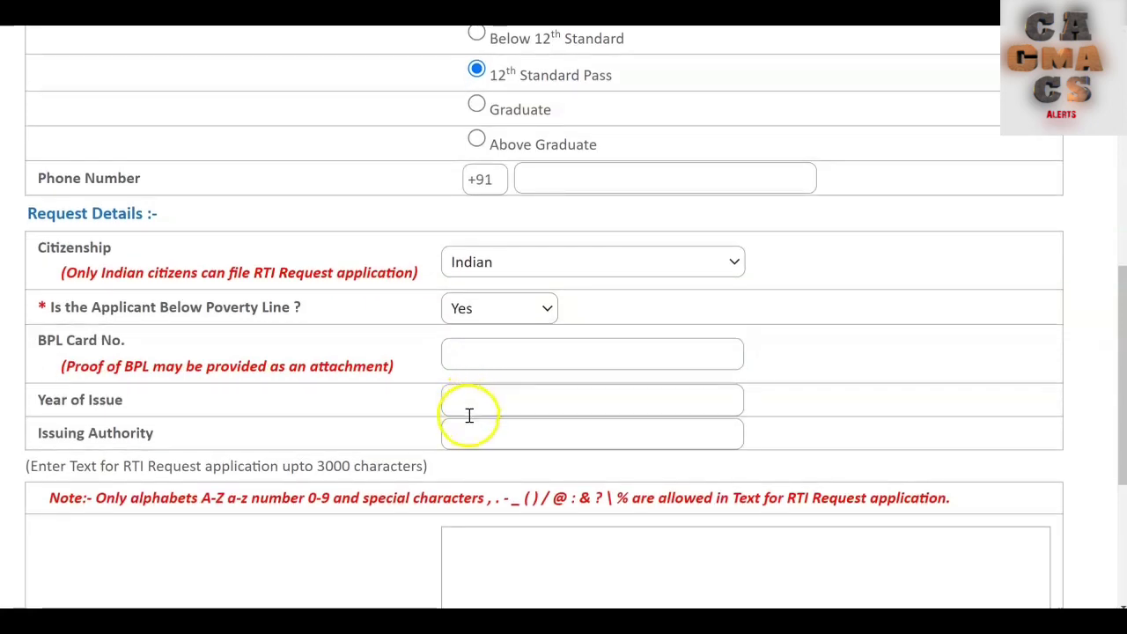
left_click(516, 307)
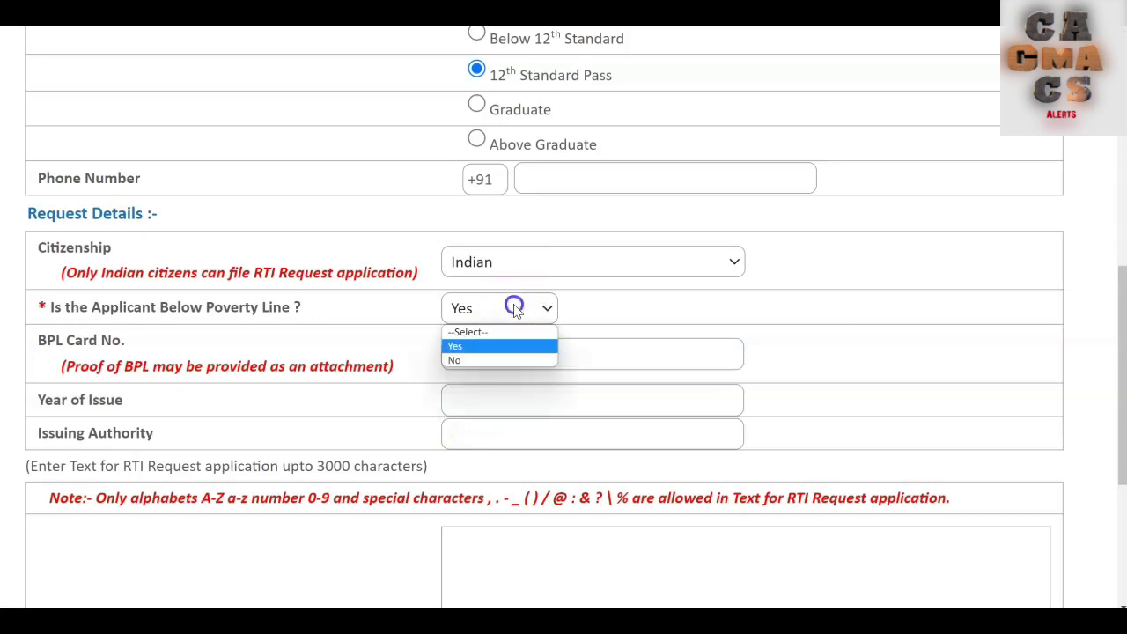
left_click(494, 360)
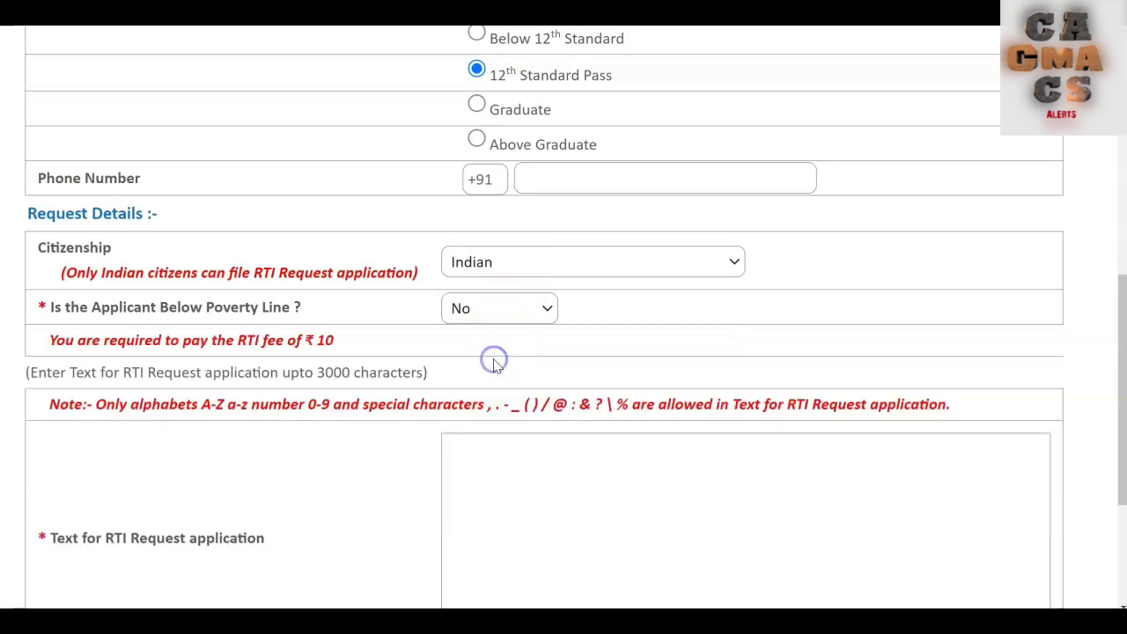
scroll(495, 365, "down", 1)
scroll(495, 365, "down", 1)
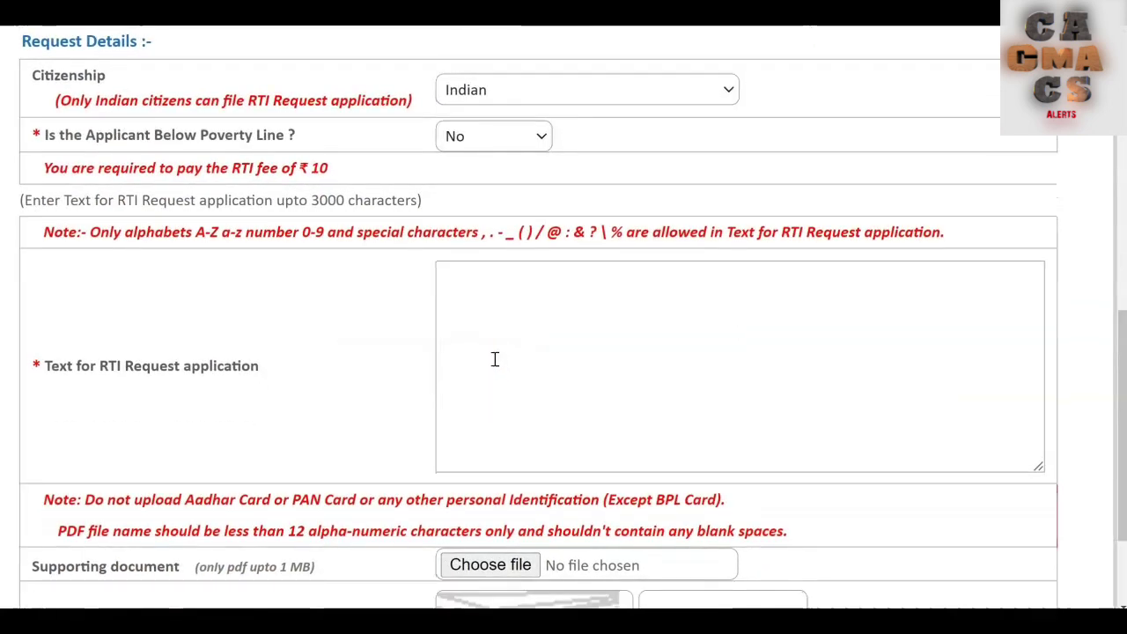
scroll(495, 360, "down", 1)
left_click(499, 328)
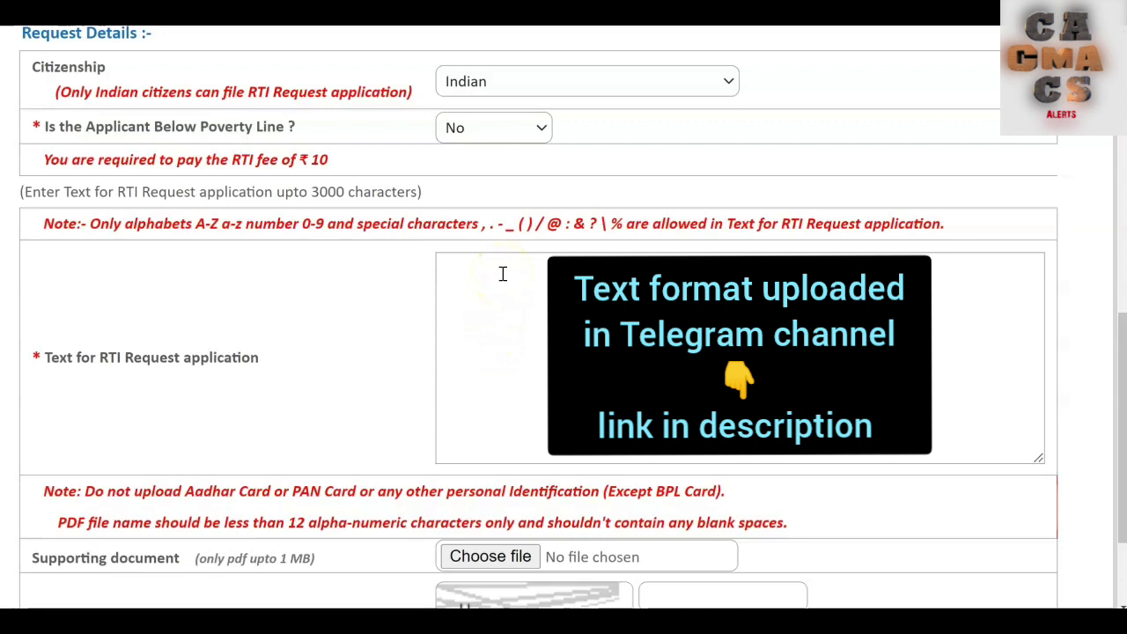
left_click(505, 331)
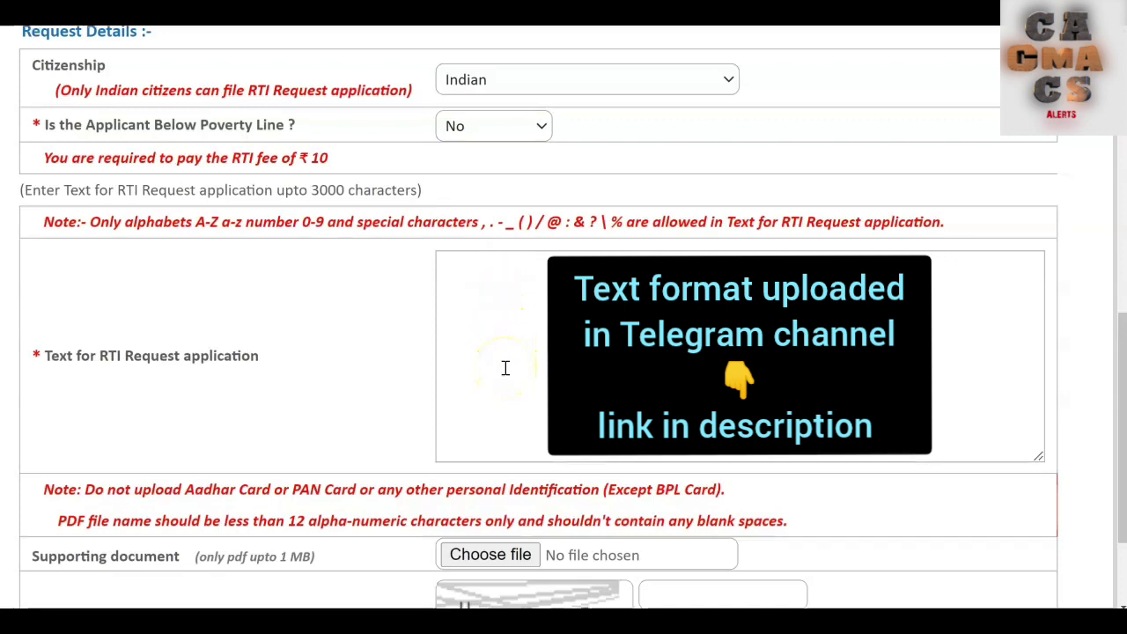
scroll(505, 368, "down", 1)
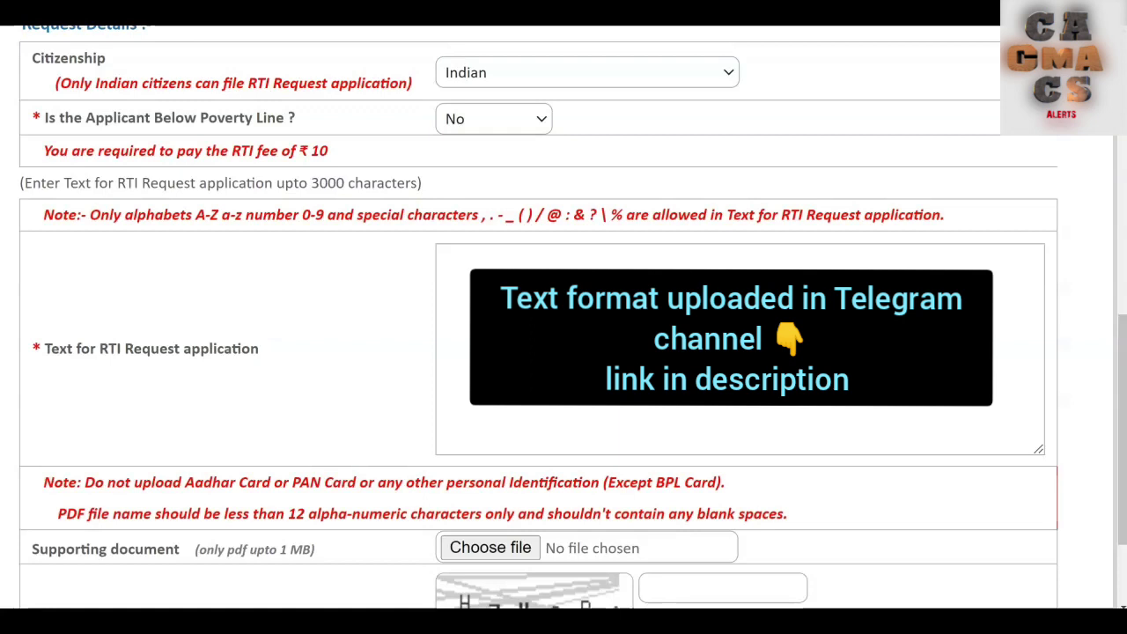
scroll(506, 368, "down", 3)
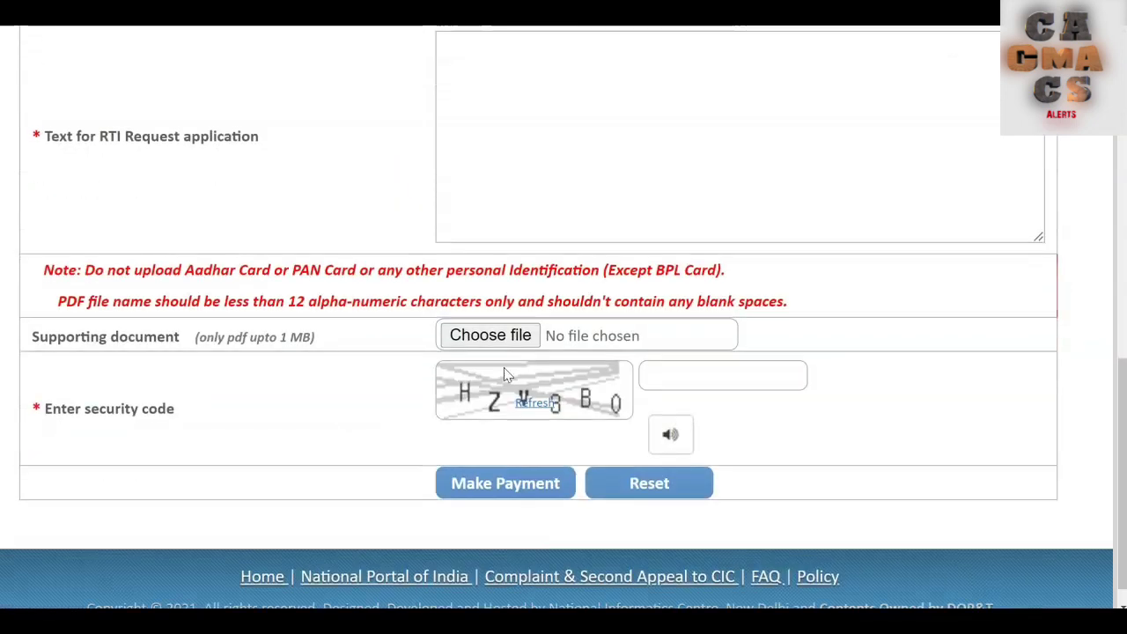
scroll(506, 370, "down", 1)
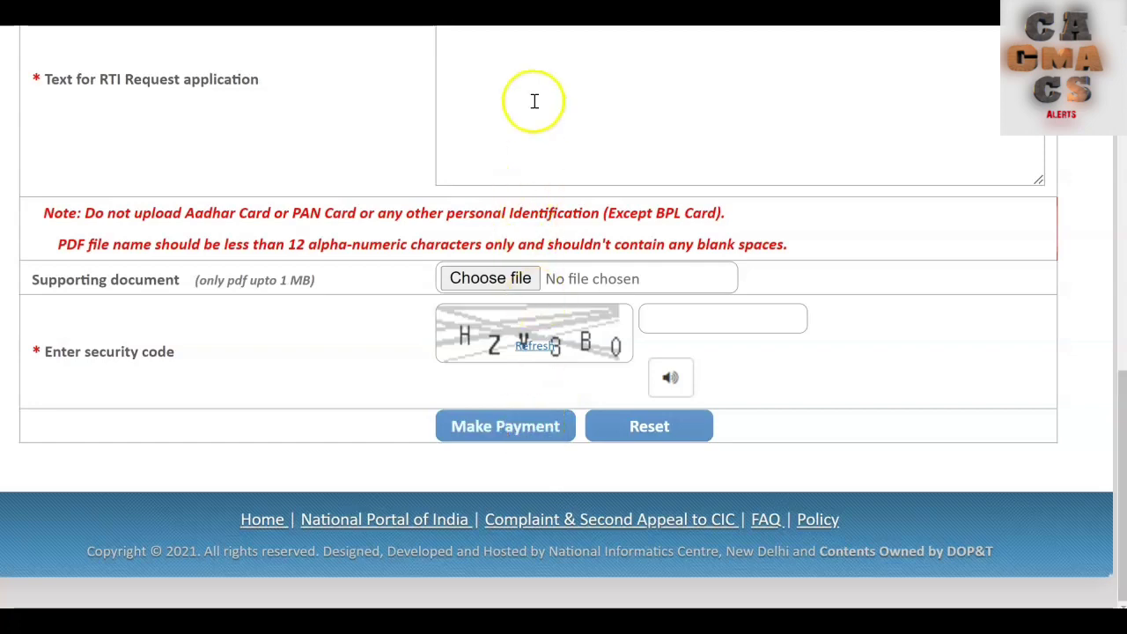
scroll(534, 102, "up", 3)
scroll(534, 94, "down", 1)
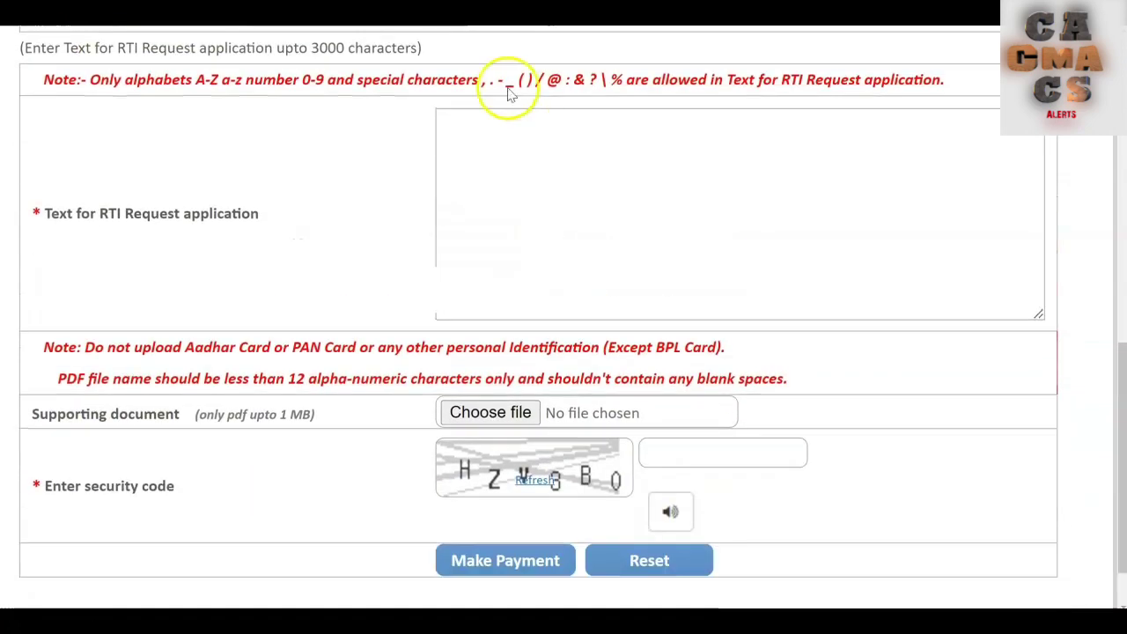